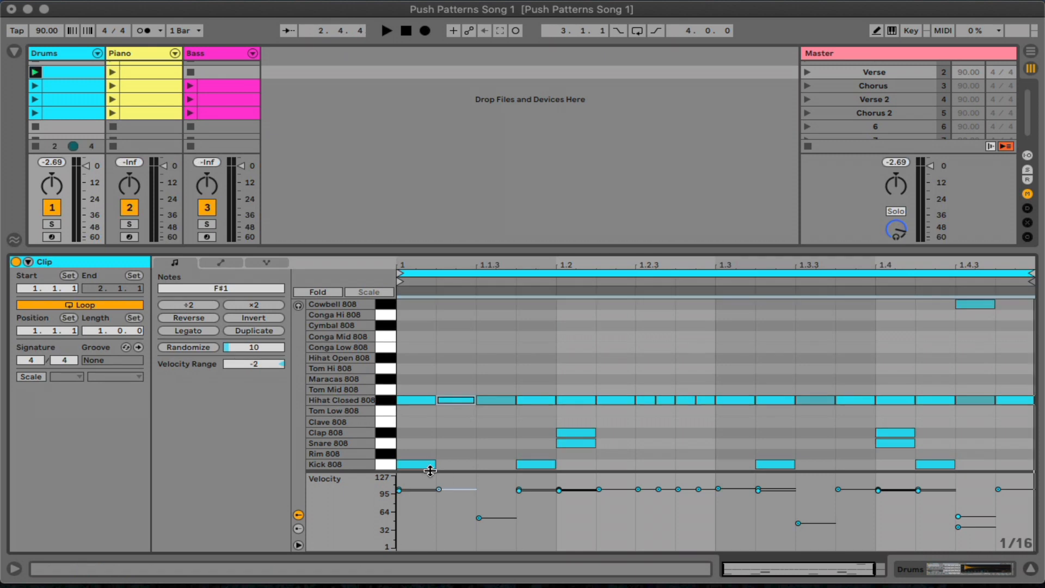
Reduce the height of the drum clip's velocity lane, and hide and show the lane
drag(430, 471, 436, 501)
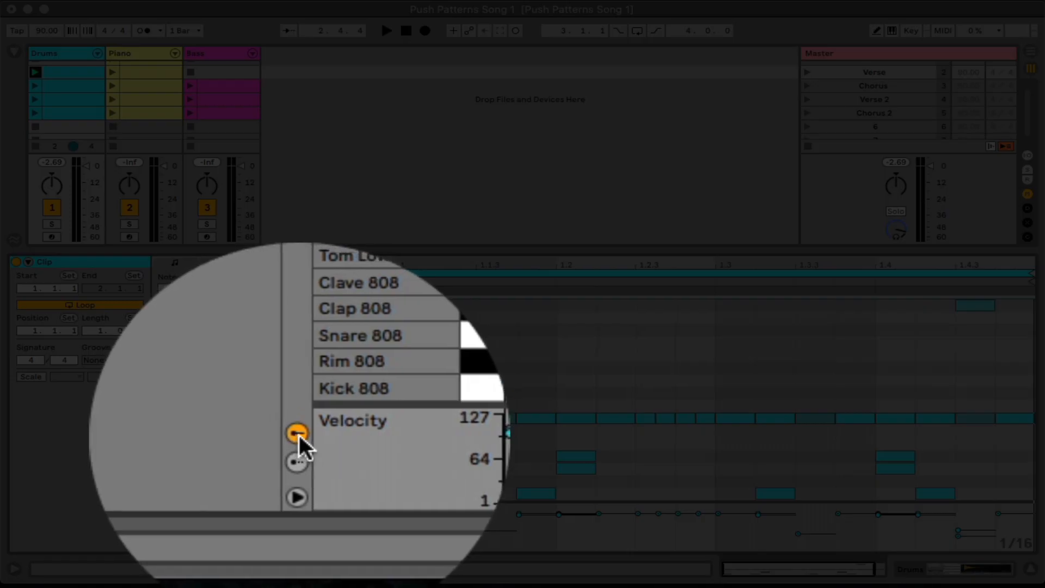
click(299, 435)
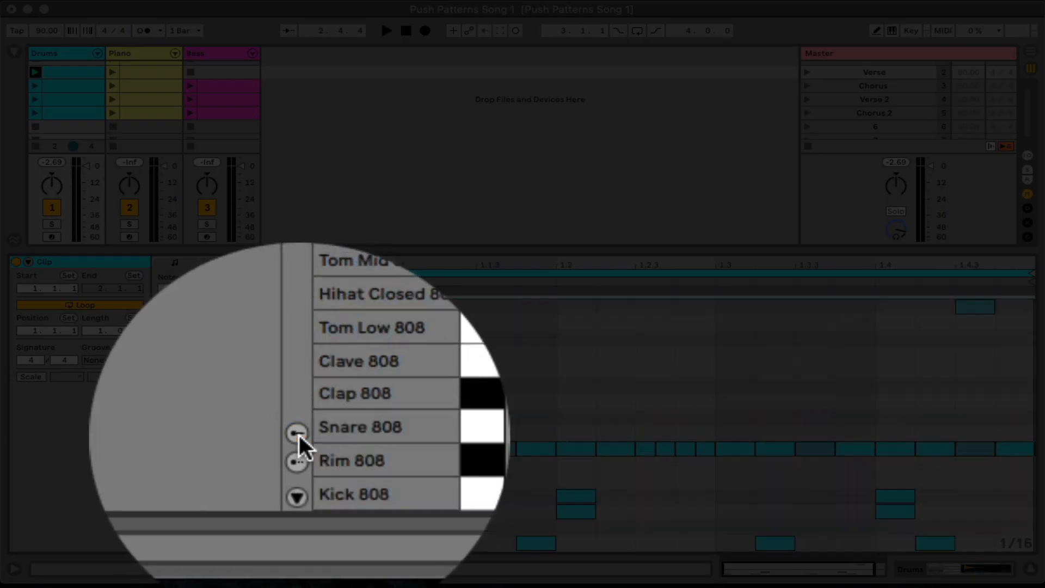
click(298, 436)
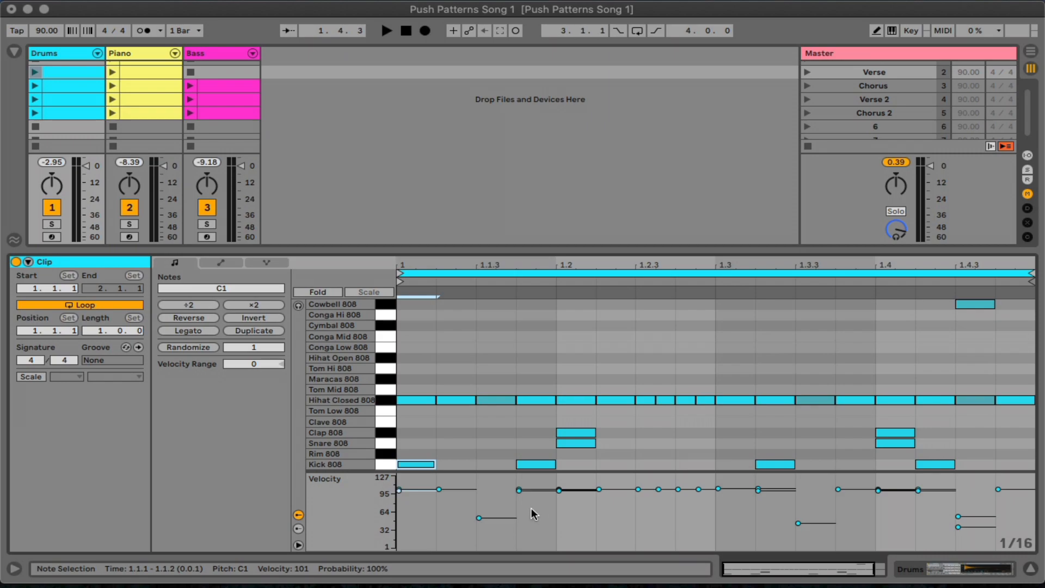
Try a velocity range of -46 on the first kick note and reset the range to 0
click(509, 518)
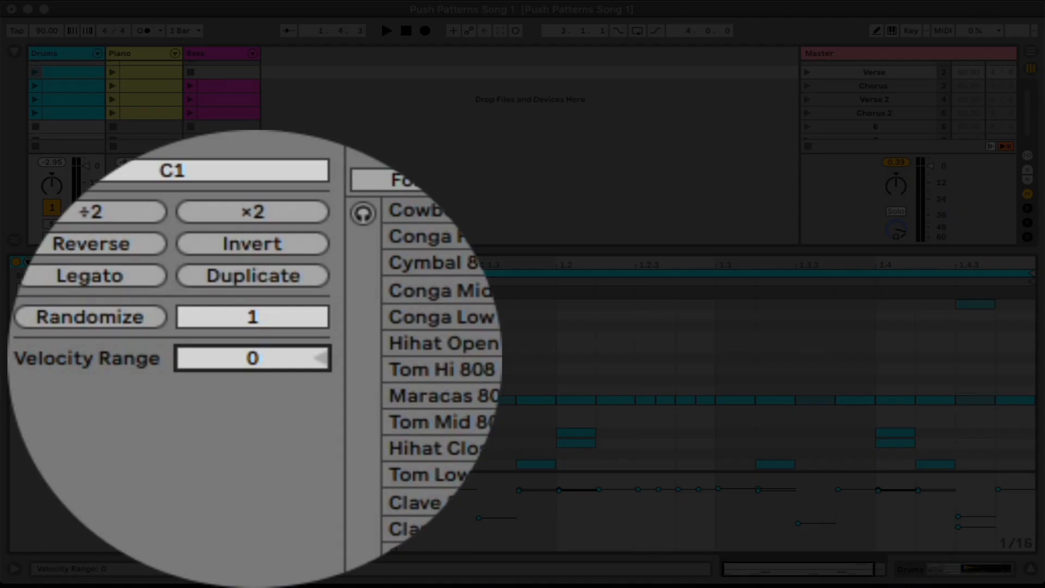
mouse_move(254, 363)
mouse_down()
mouse_move(254, 379)
mouse_move(256, 369)
mouse_up()
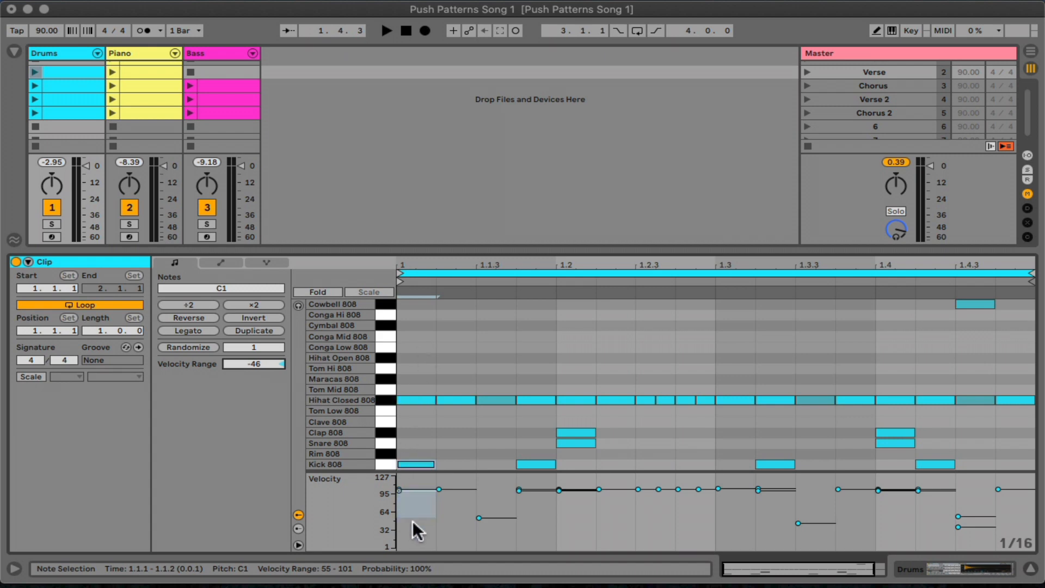
drag(414, 516, 413, 512)
mouse_move(253, 364)
mouse_down()
mouse_move(253, 345)
mouse_move(255, 365)
mouse_up()
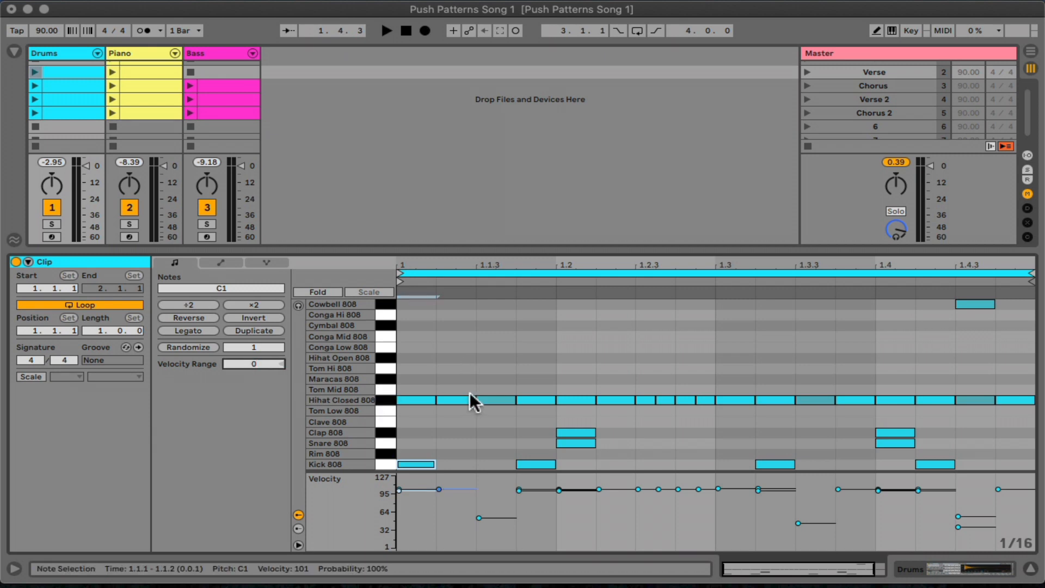
Select all notes in the drum clip and audition the clip
click(420, 351)
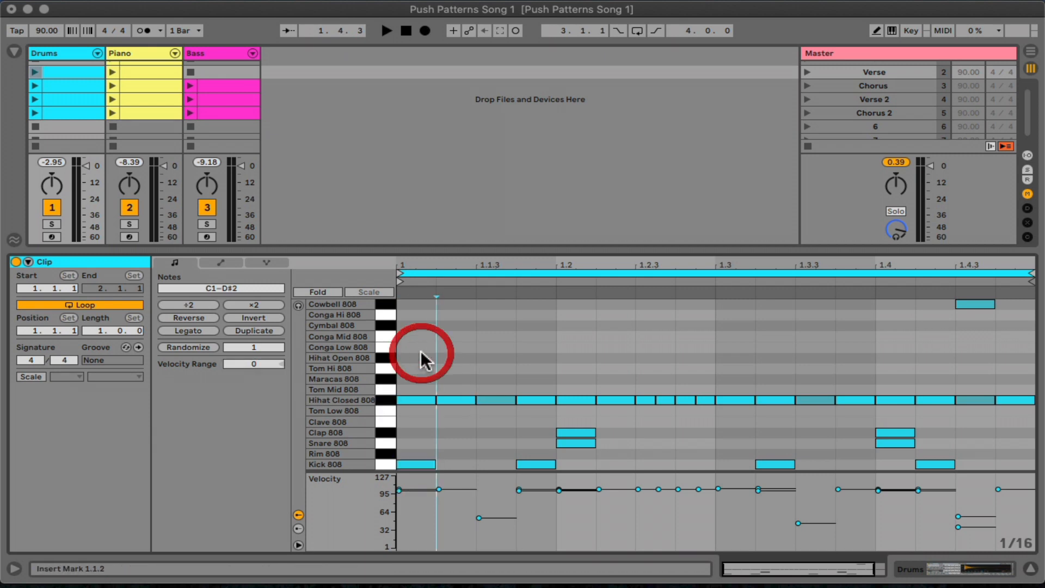
key(super+a)
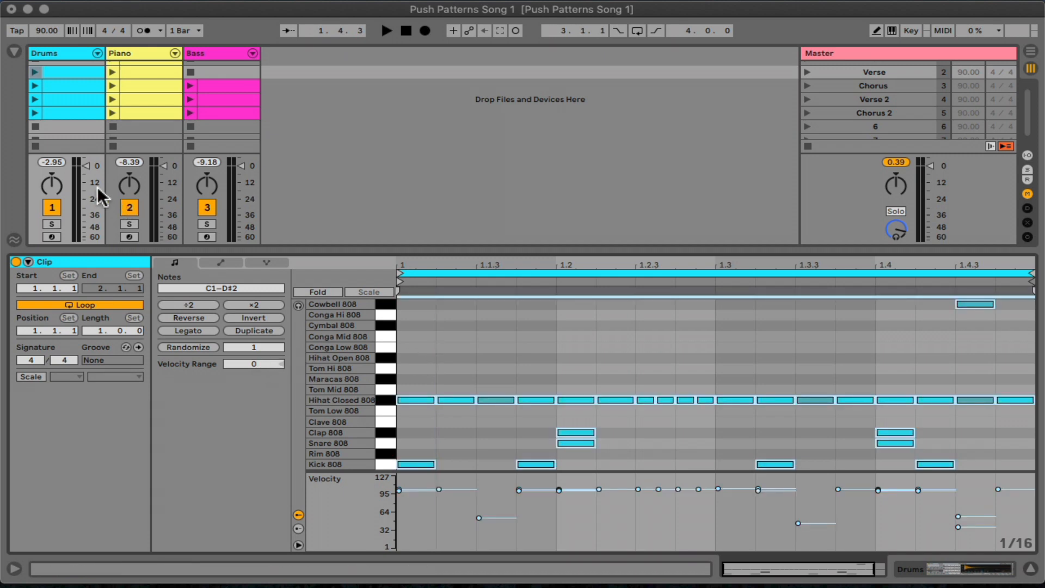
click(34, 69)
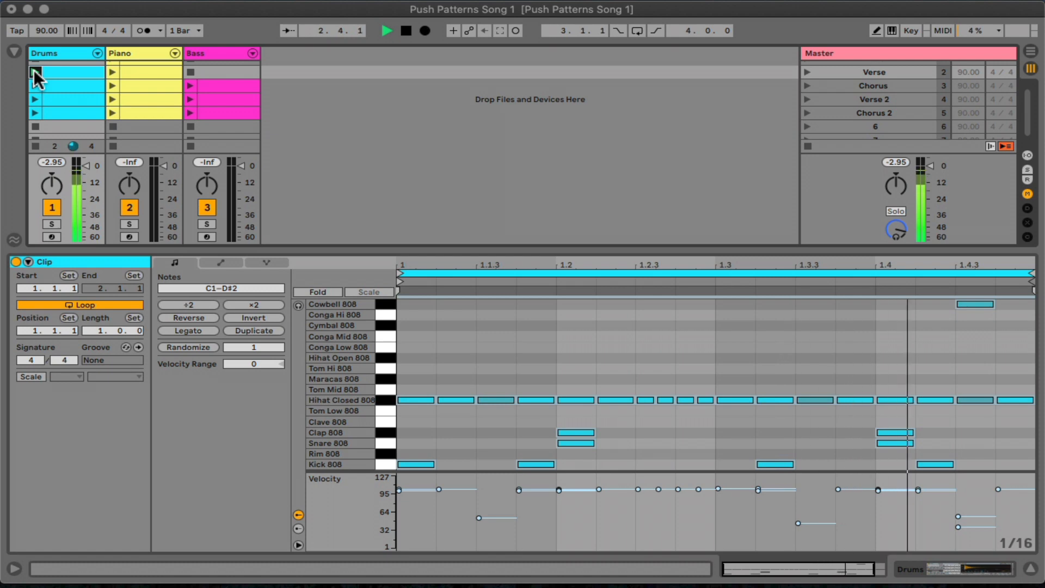
key(space)
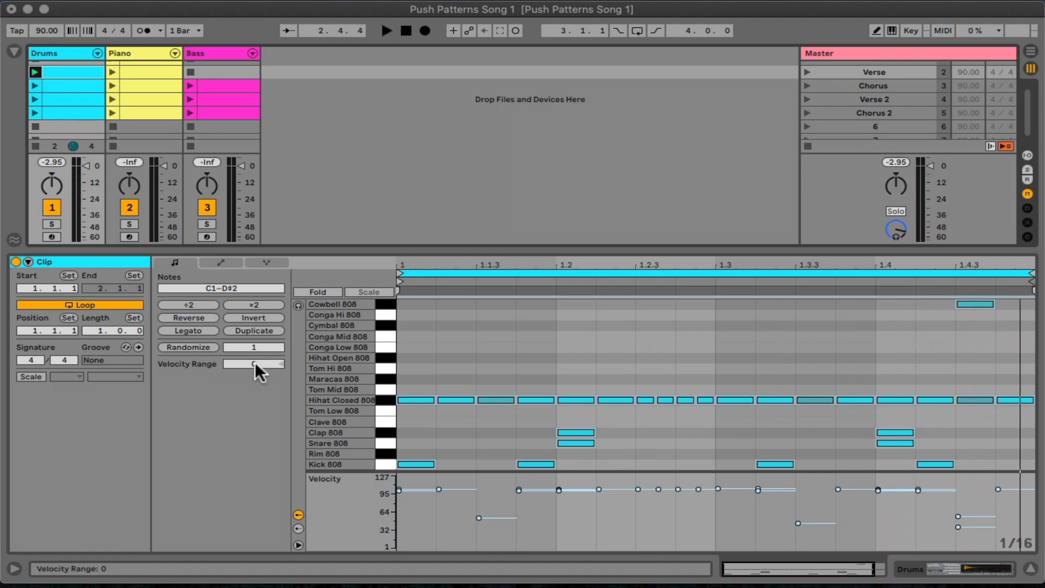
Audition the clip with a velocity range of -46 on all notes, and undo the change
click(255, 364)
drag(255, 364, 255, 389)
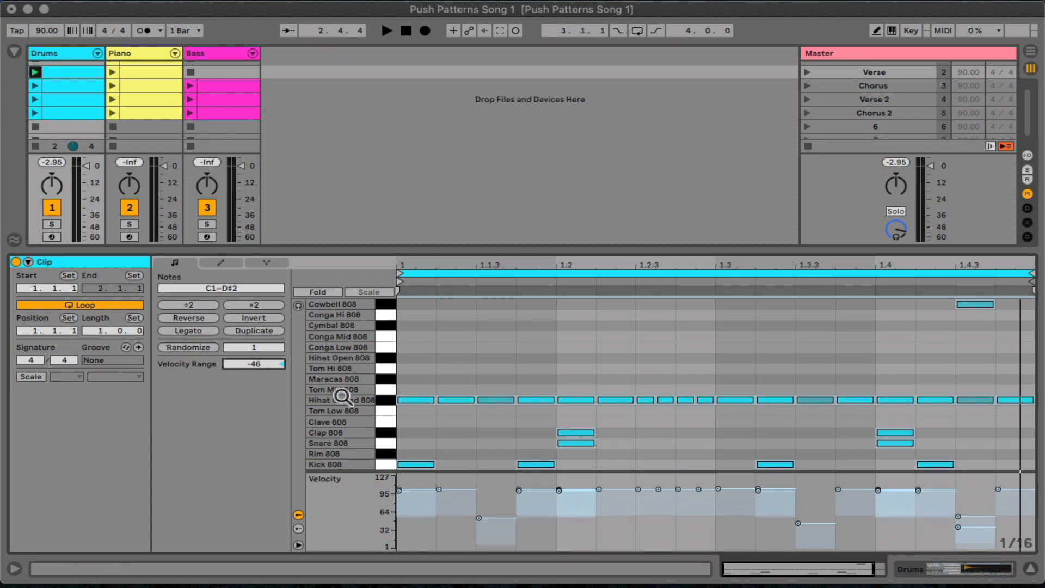
key(space)
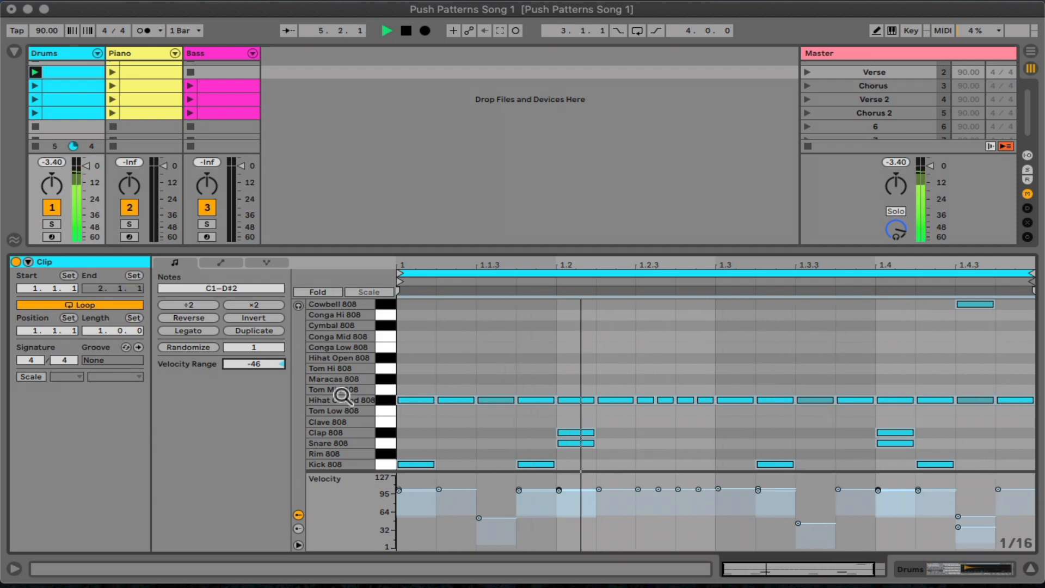
key(space)
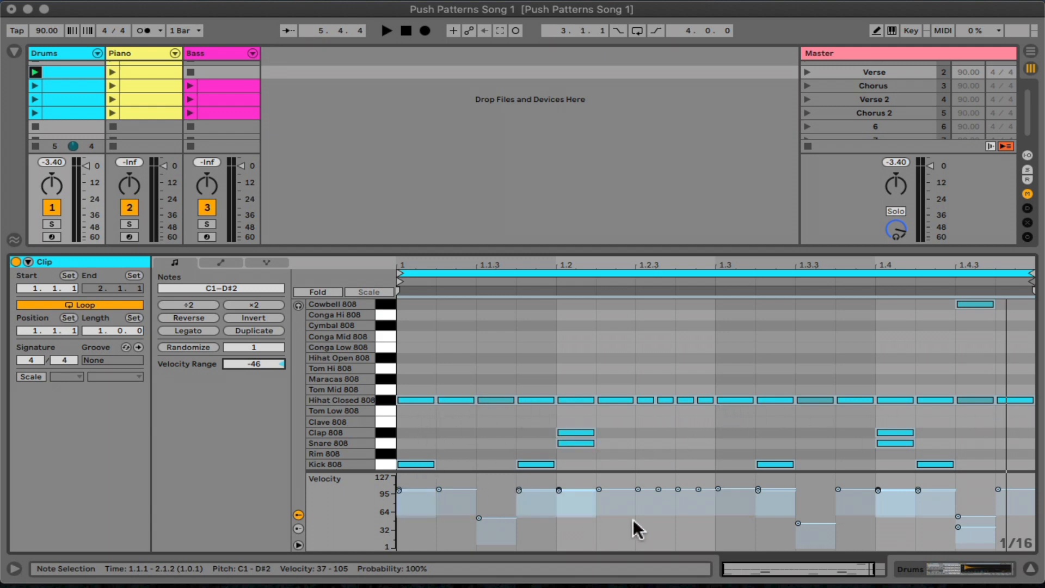
key(super+z)
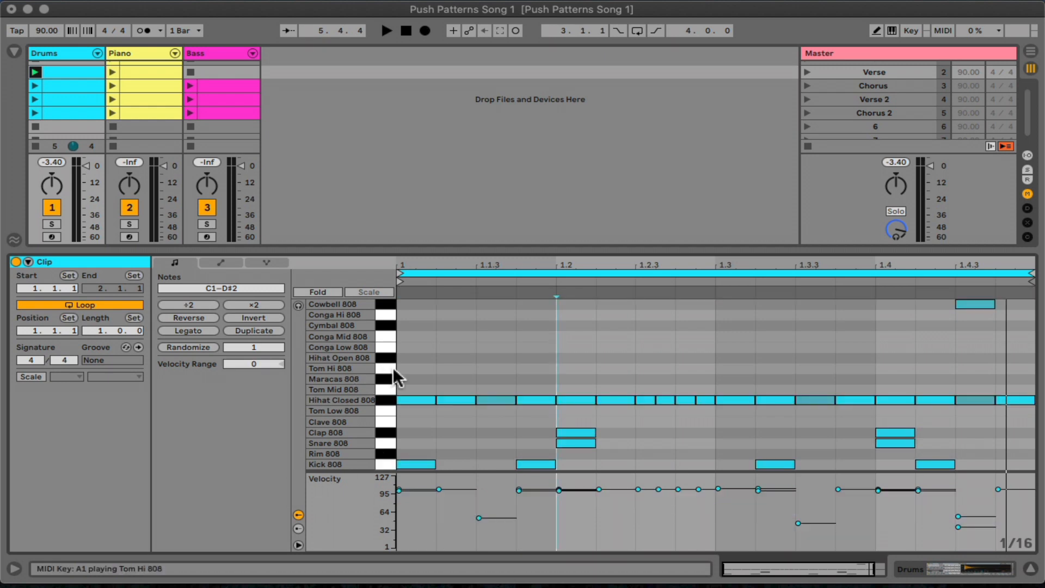
Select all Hihat Closed 808 notes, audition them with a velocity range of -26, and reset the range
drag(409, 370, 1027, 421)
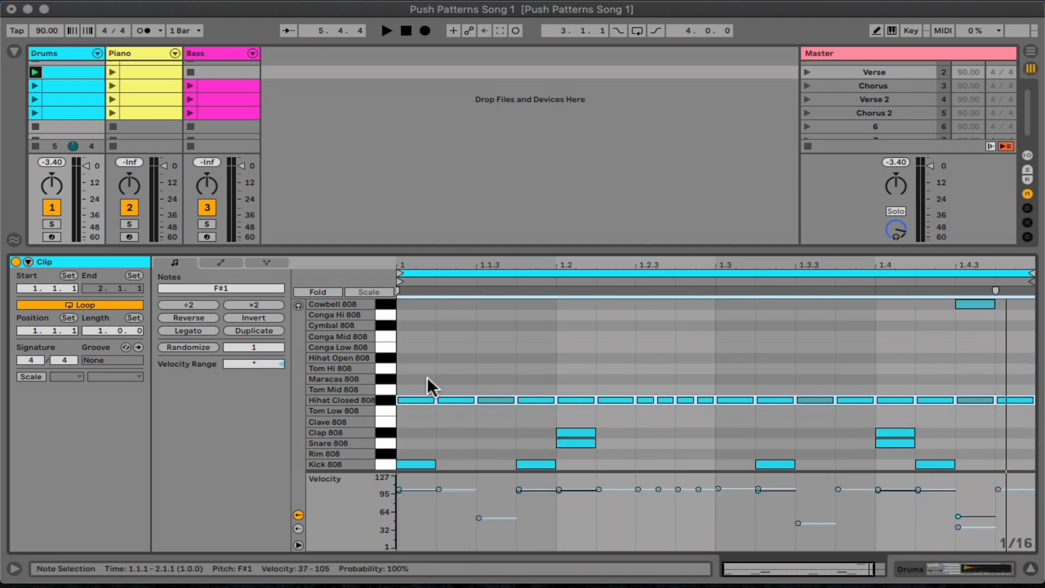
drag(252, 363, 252, 377)
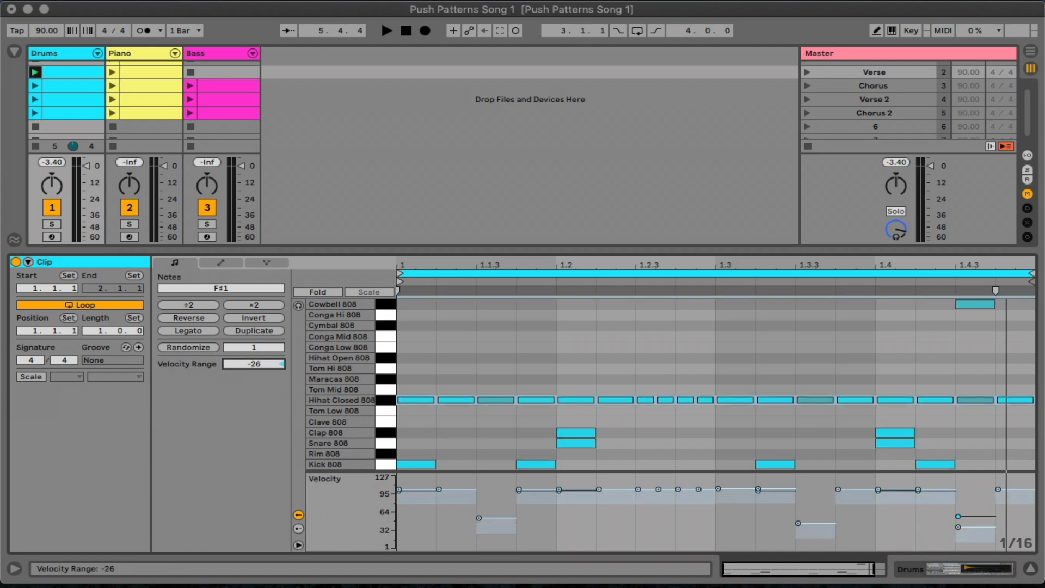
key(space)
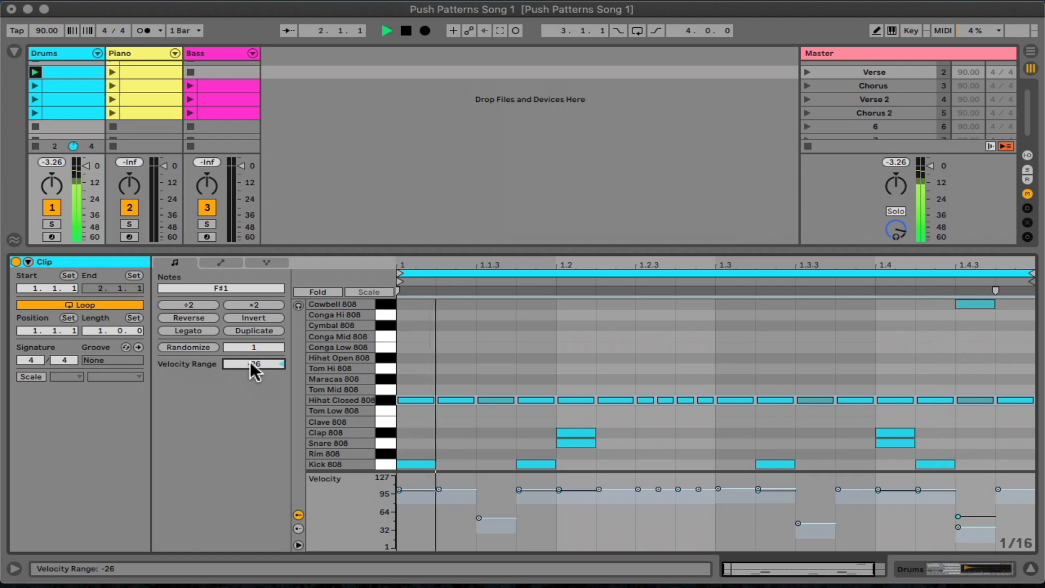
key(space)
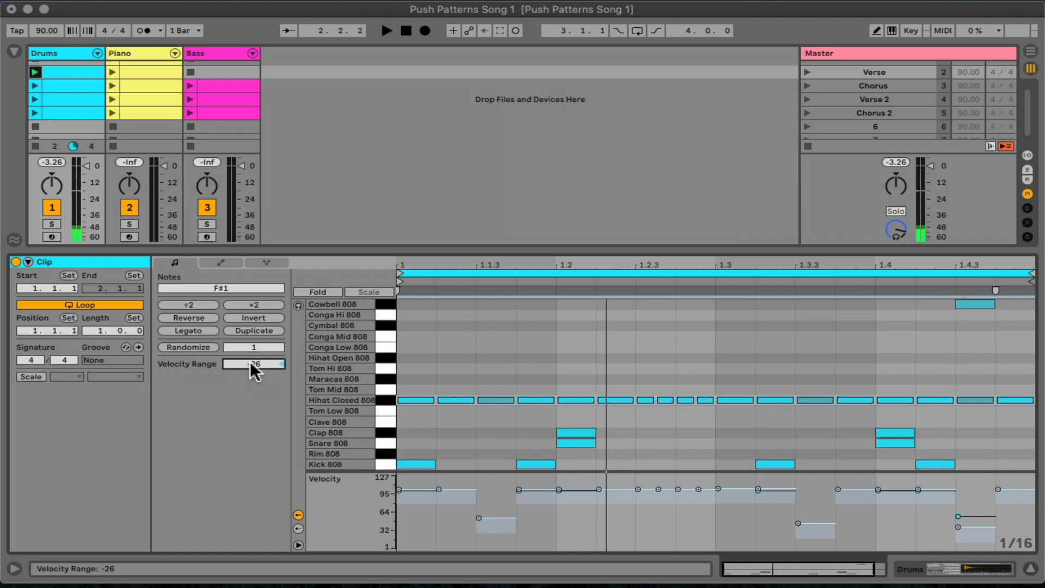
drag(249, 361, 250, 349)
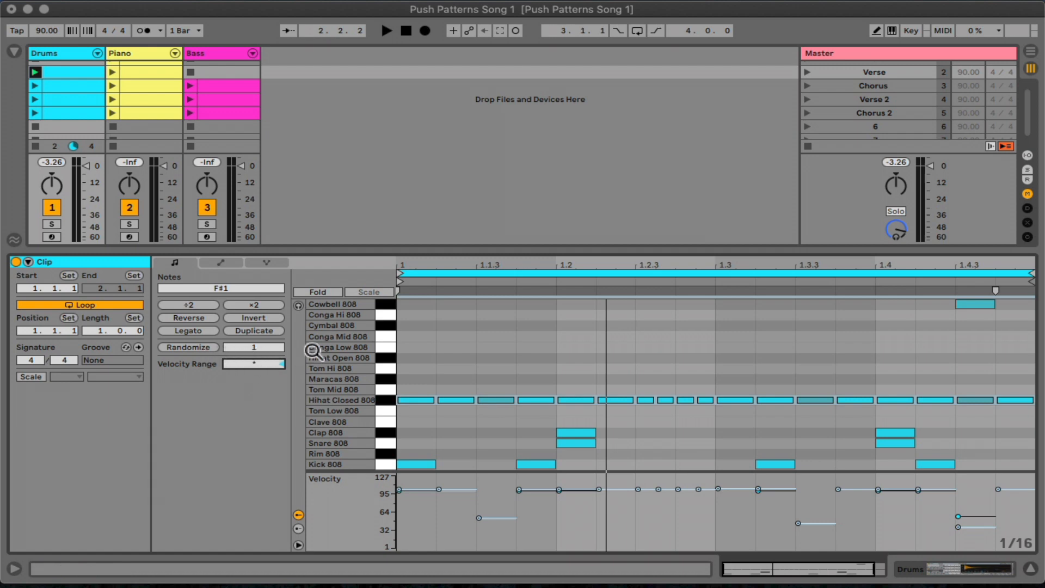
Randomize the hi-hat velocities with an amount of 127, audition the clip, and undo the randomization
drag(261, 345, 260, 274)
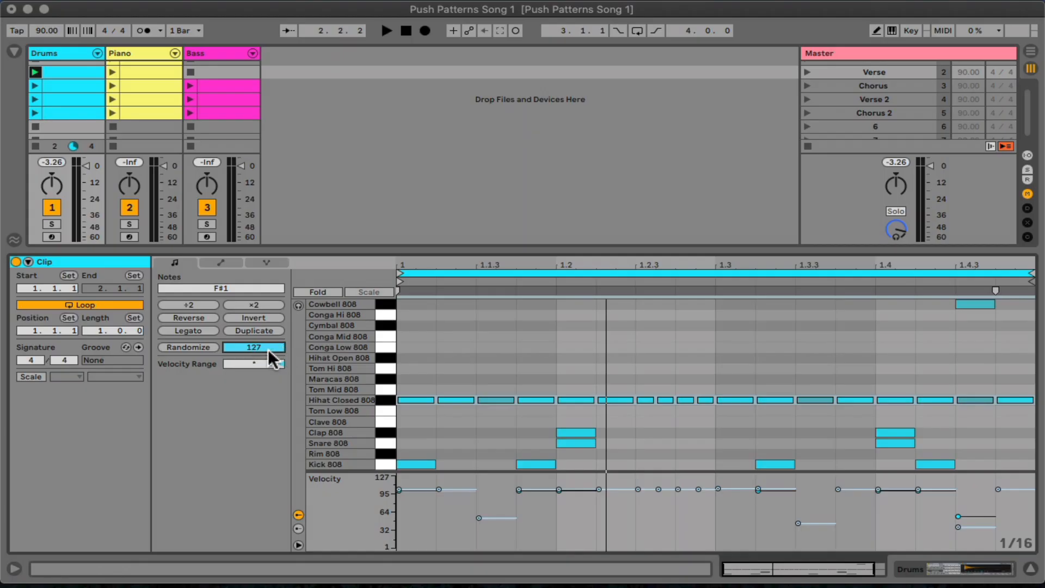
click(194, 347)
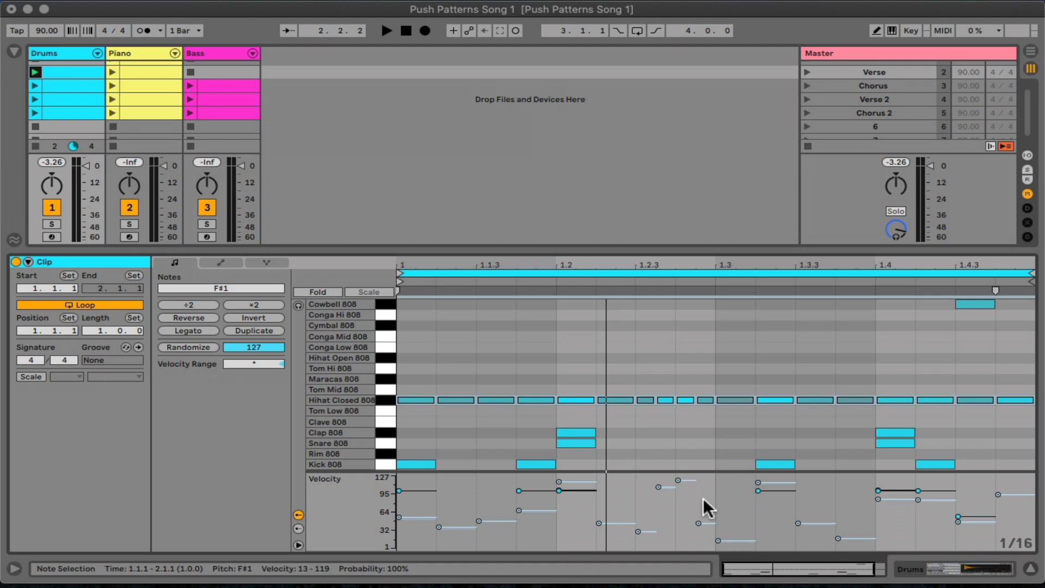
key(space)
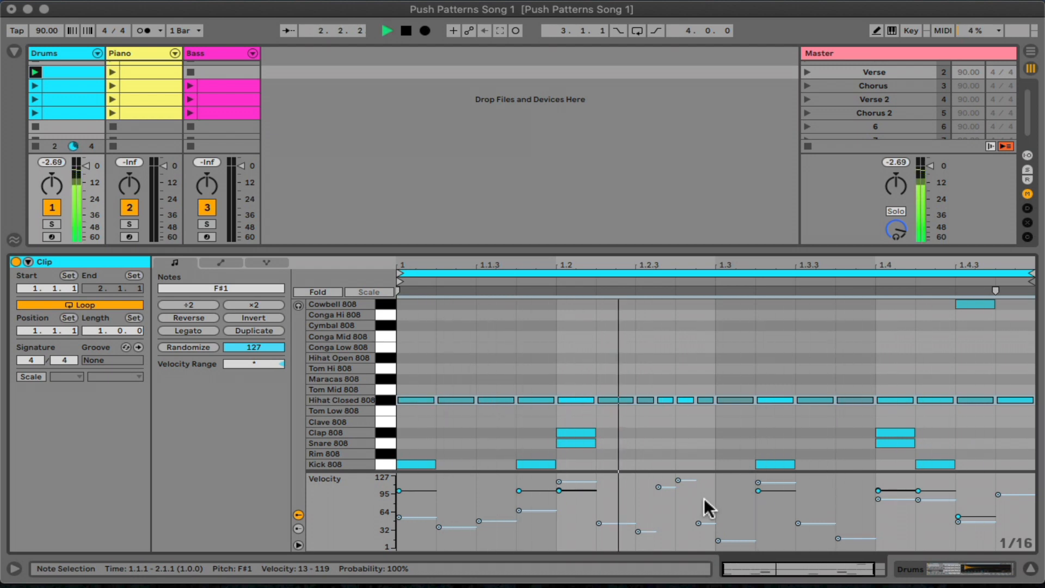
key(space)
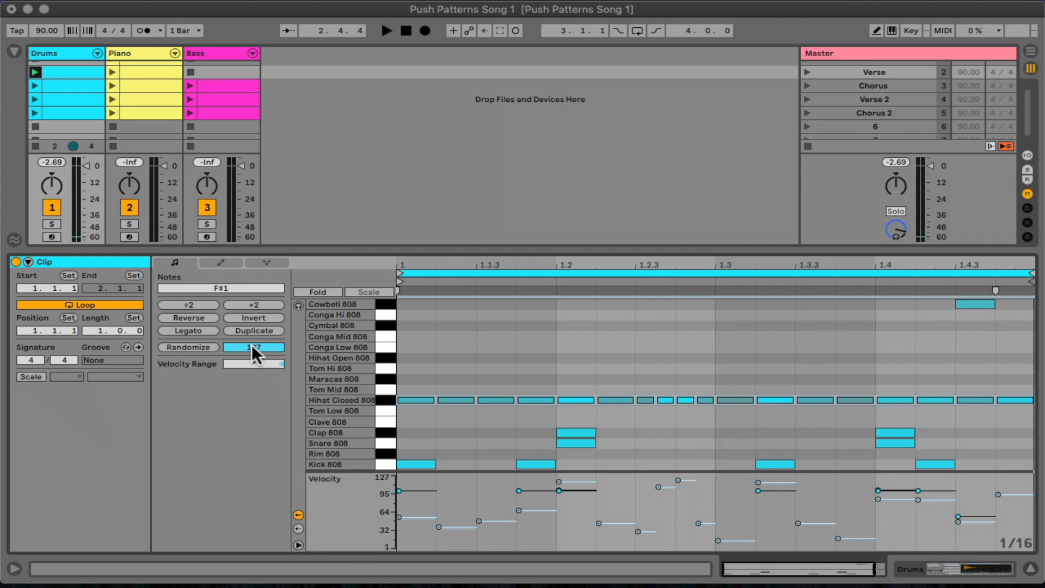
key(super+z)
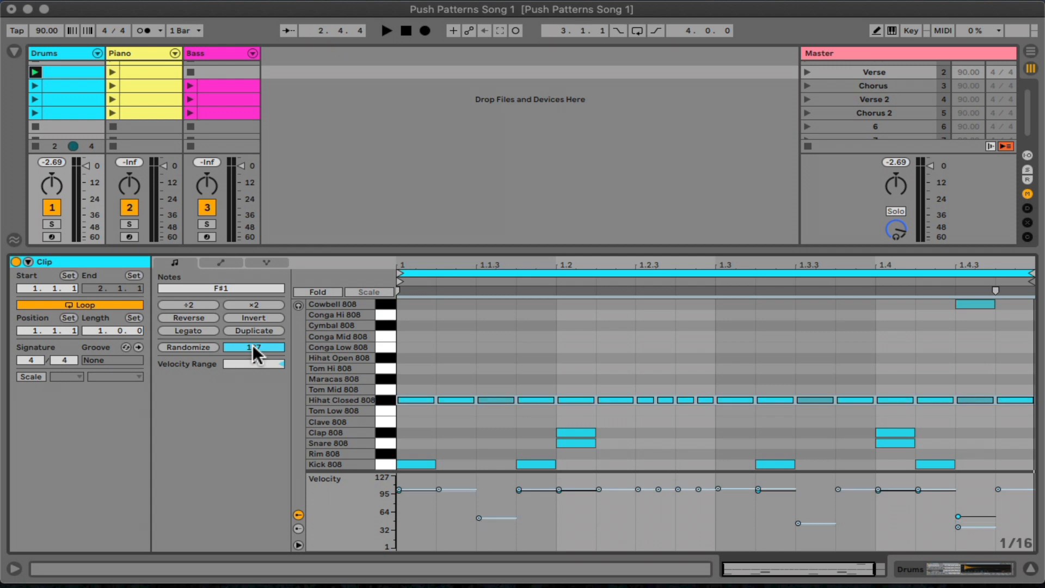
Try randomizing the hi-hat velocities with an amount of 48, and undo it
drag(252, 345, 198, 345)
click(197, 345)
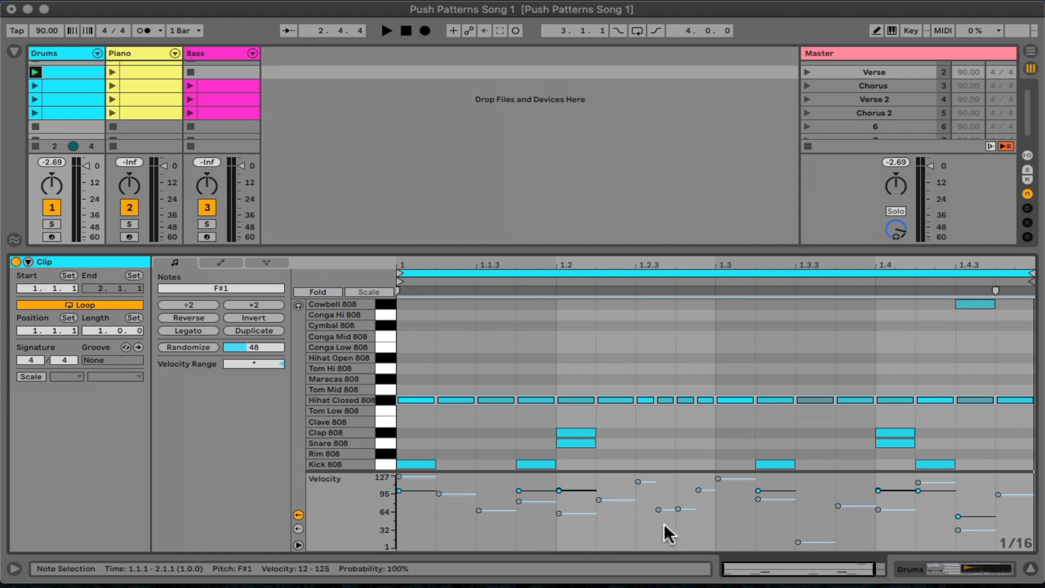
key(super+z)
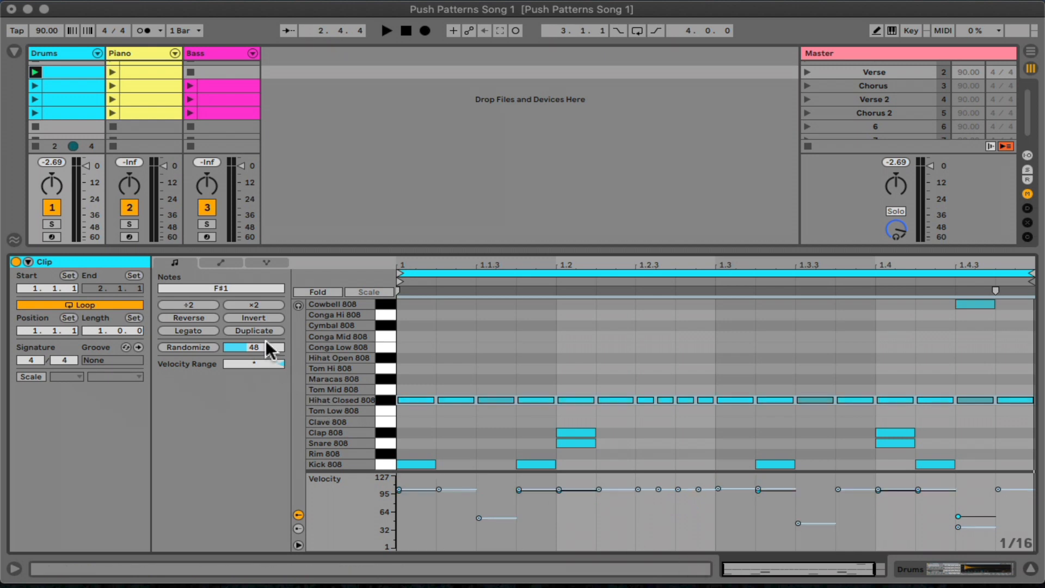
Randomize the selected hi-hat velocities with an amount of 10
drag(265, 345, 264, 362)
click(197, 347)
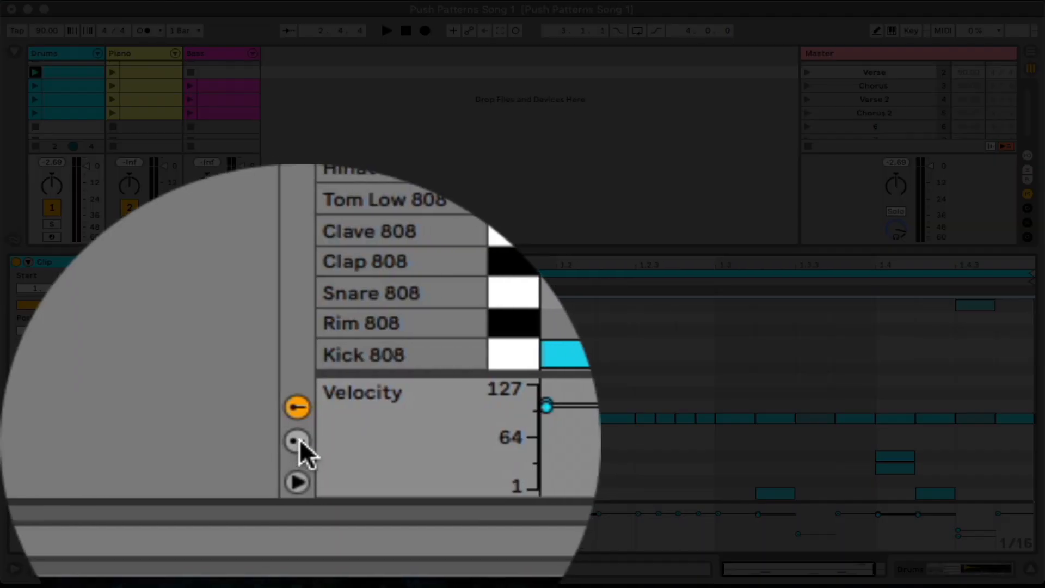
Show the Chance lane below the velocity lane and make it taller
click(304, 440)
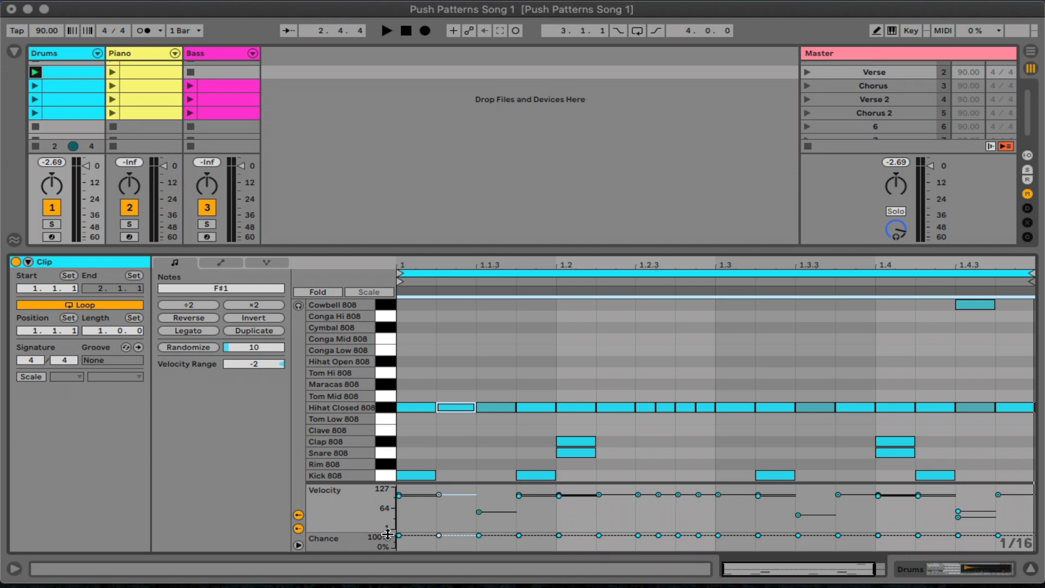
drag(387, 534, 392, 551)
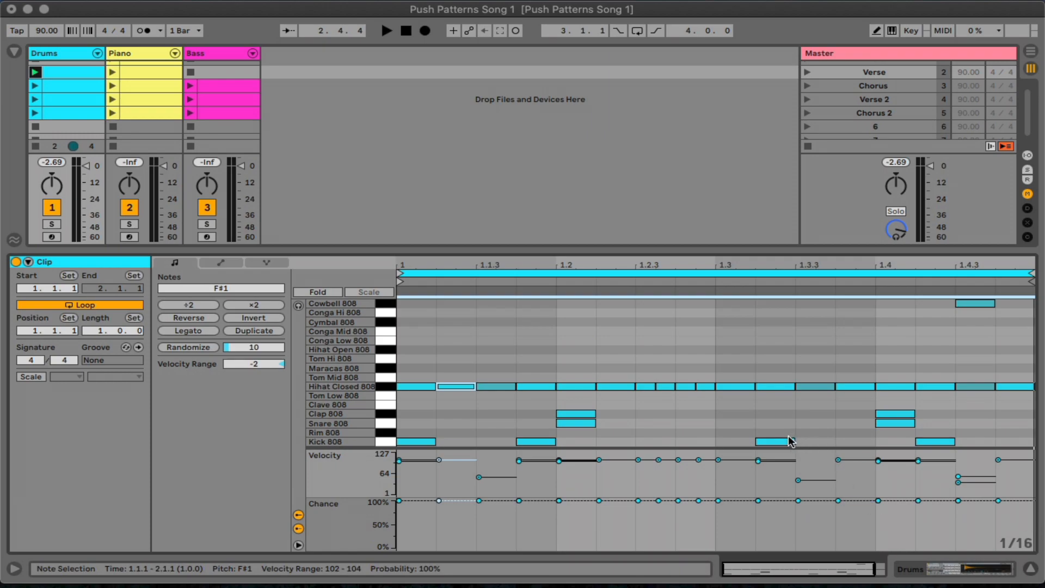
Audition the kick note at 1.3.2 with its chance set to 50%, and restore it to 100%
click(762, 440)
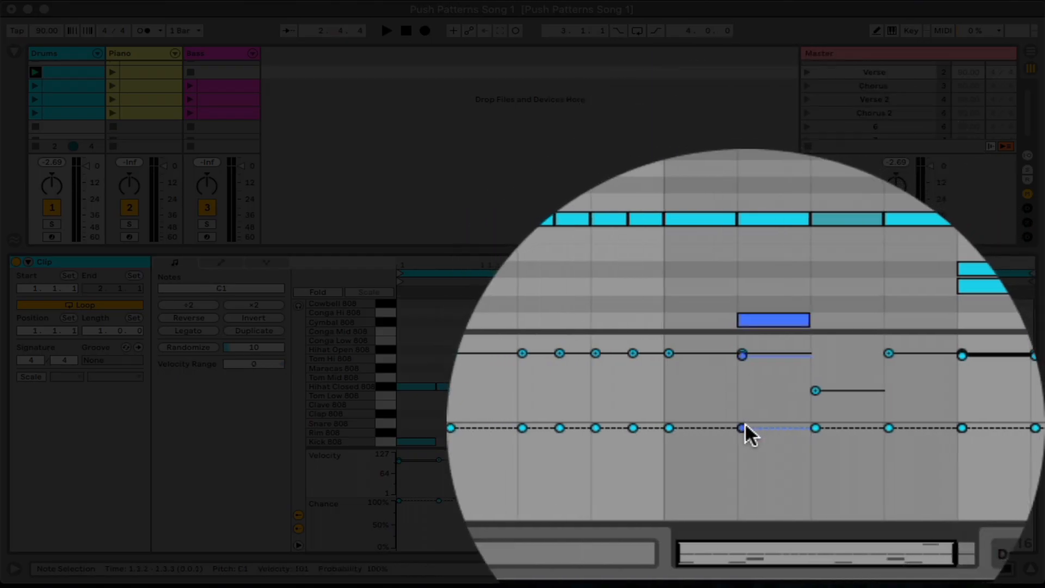
drag(742, 427, 744, 473)
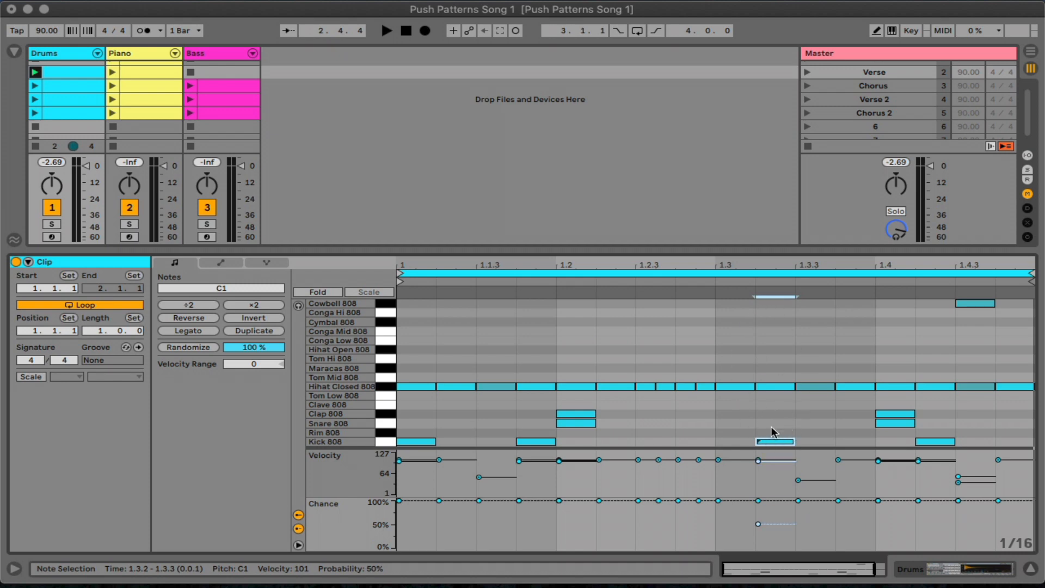
key(space)
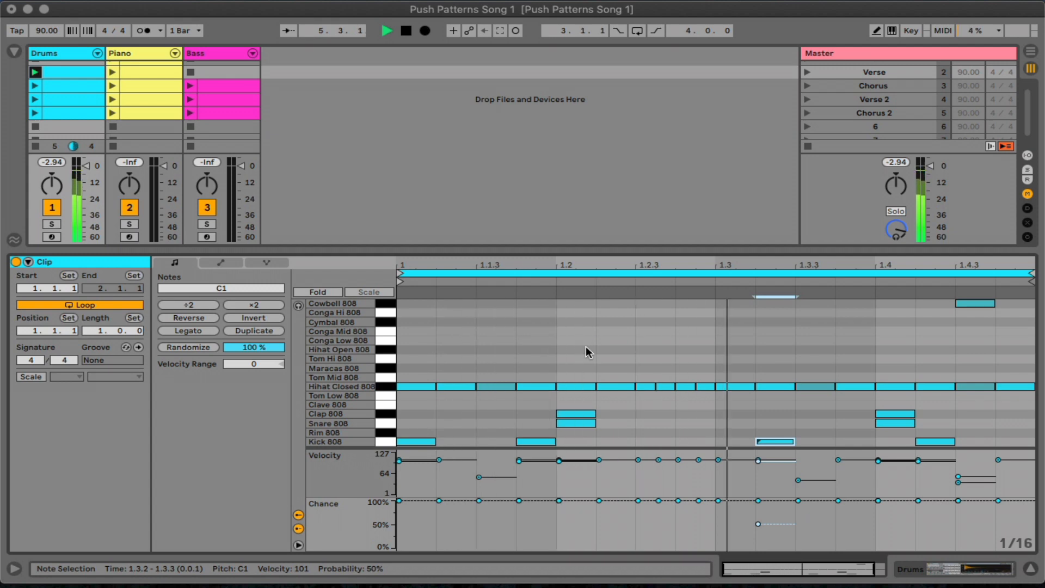
key(space)
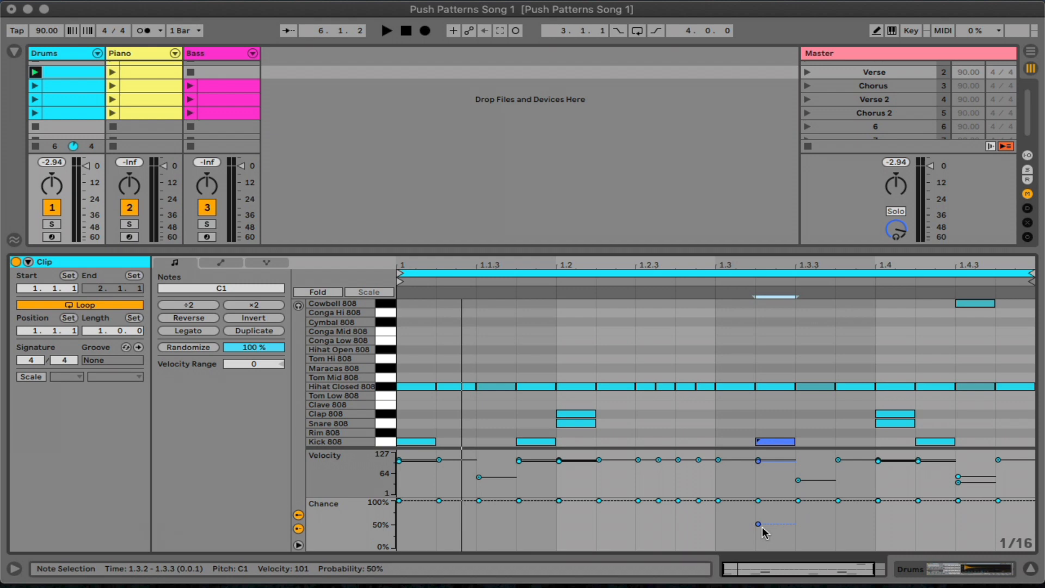
drag(770, 528, 753, 499)
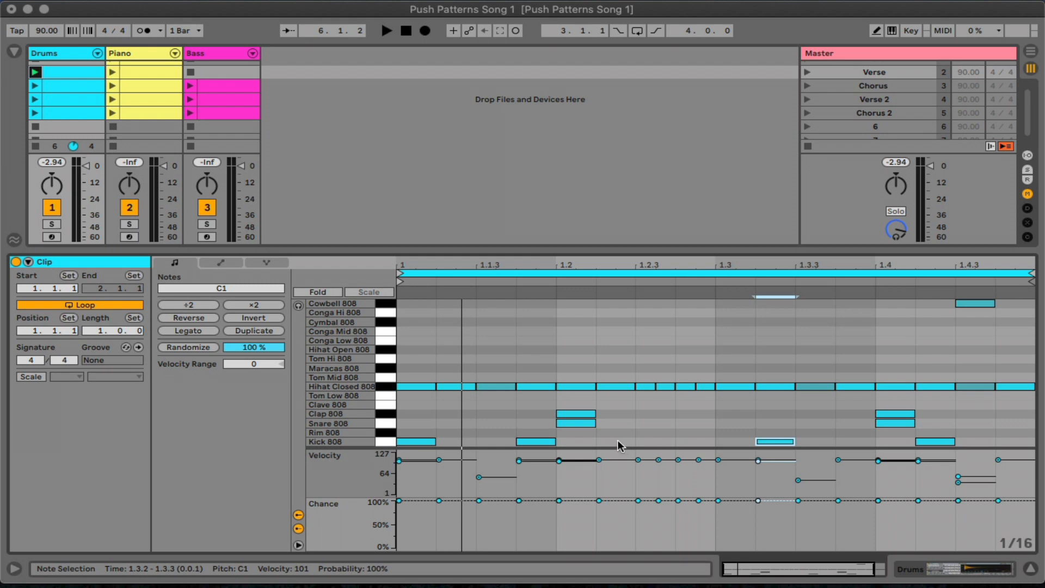
Add kick notes at 1.2.2 and 1.2.3 and lower their chance to 26% and 28%
double_click(618, 441)
click(676, 441)
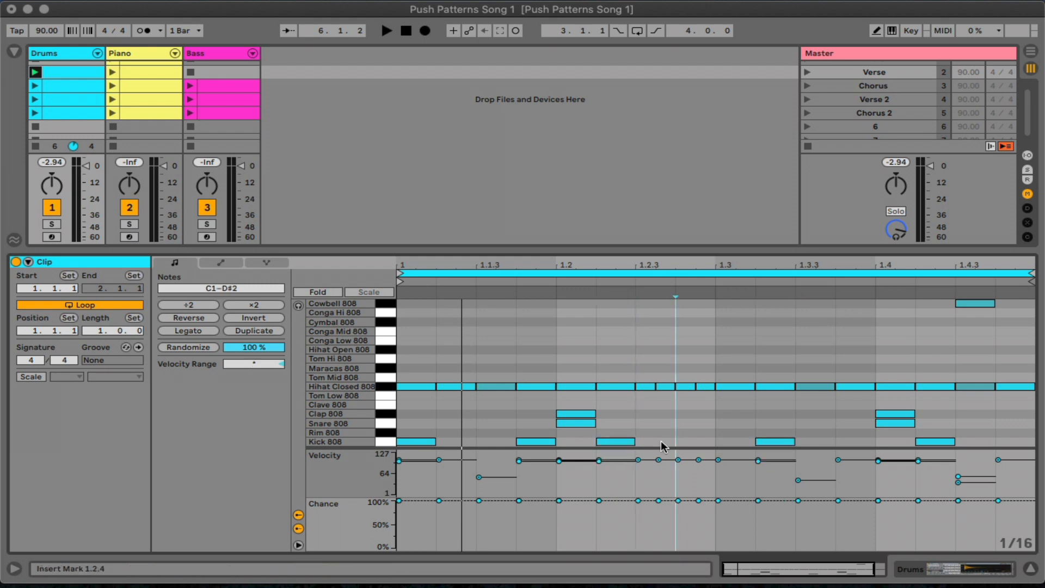
double_click(661, 442)
drag(601, 502, 599, 536)
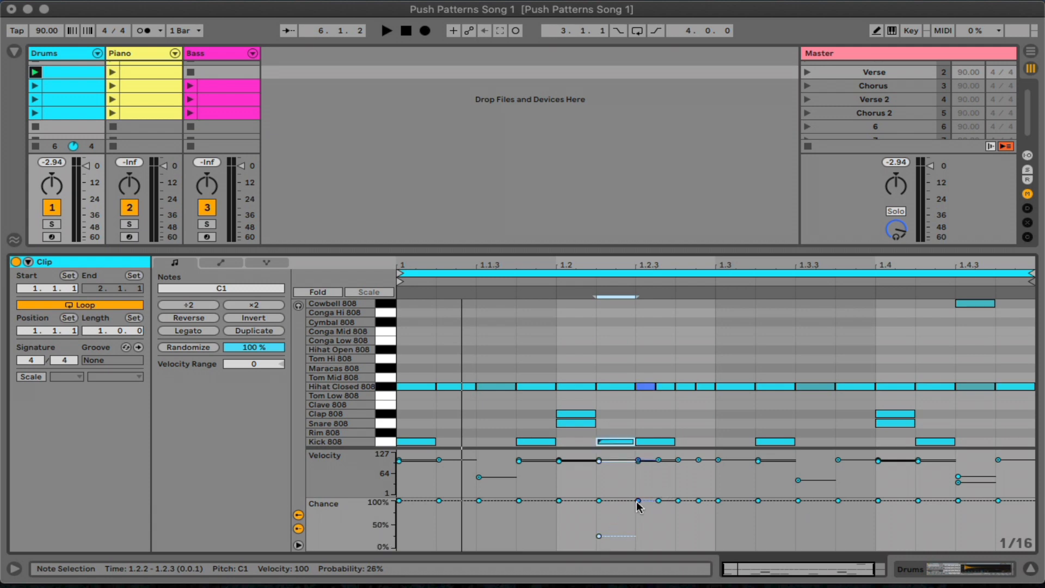
drag(638, 501, 638, 535)
Set the velocity of the kick notes at 1.2.2 and 1.2.3 to 63, and try a velocity range of -46 on them
click(643, 442)
drag(702, 430, 599, 476)
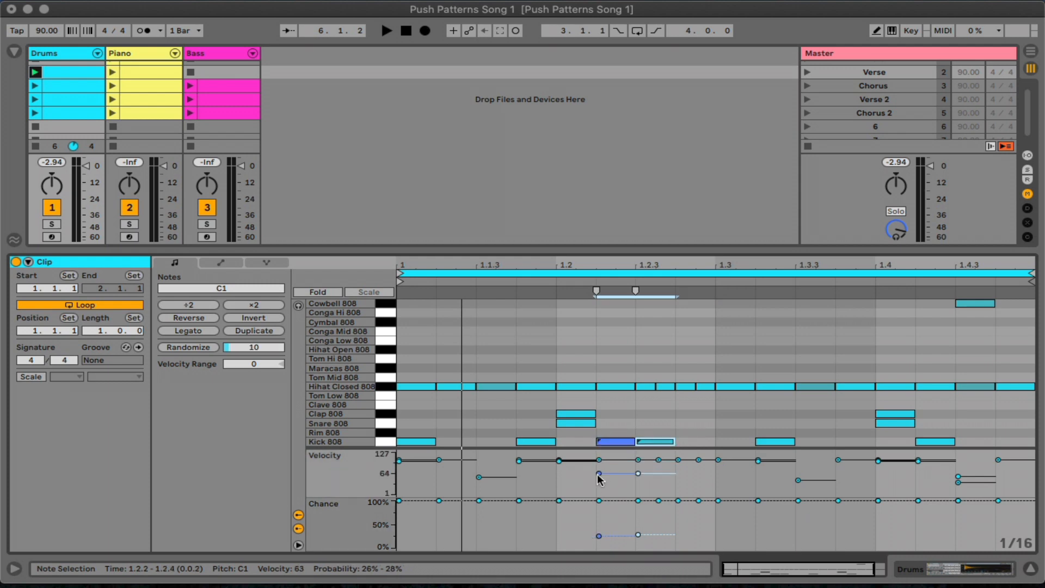
drag(244, 368, 243, 392)
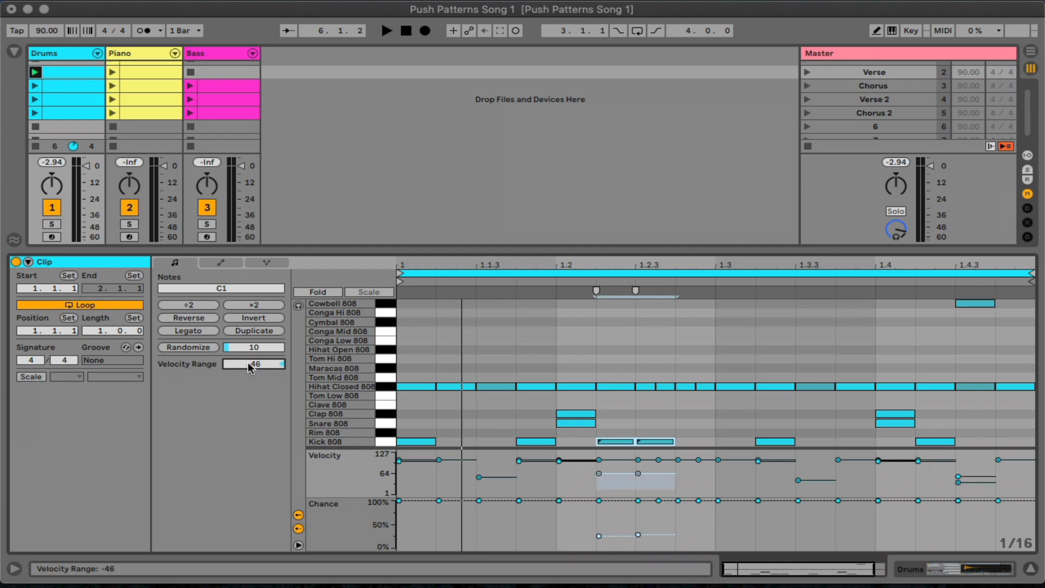
Add a kick note at 1.4.4 and lower its chance to 36%
click(1014, 440)
double_click(1015, 440)
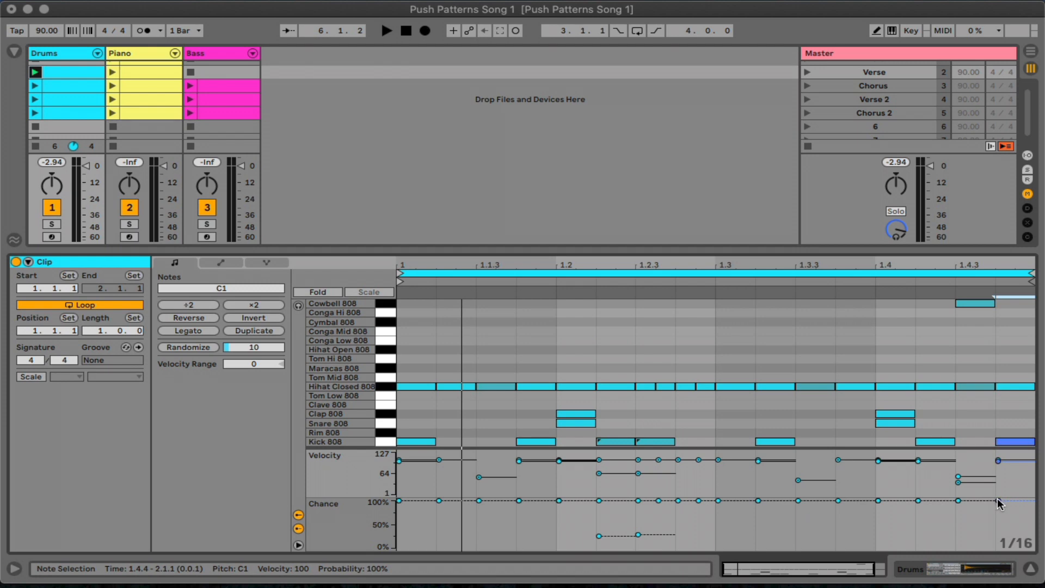
drag(999, 501, 999, 530)
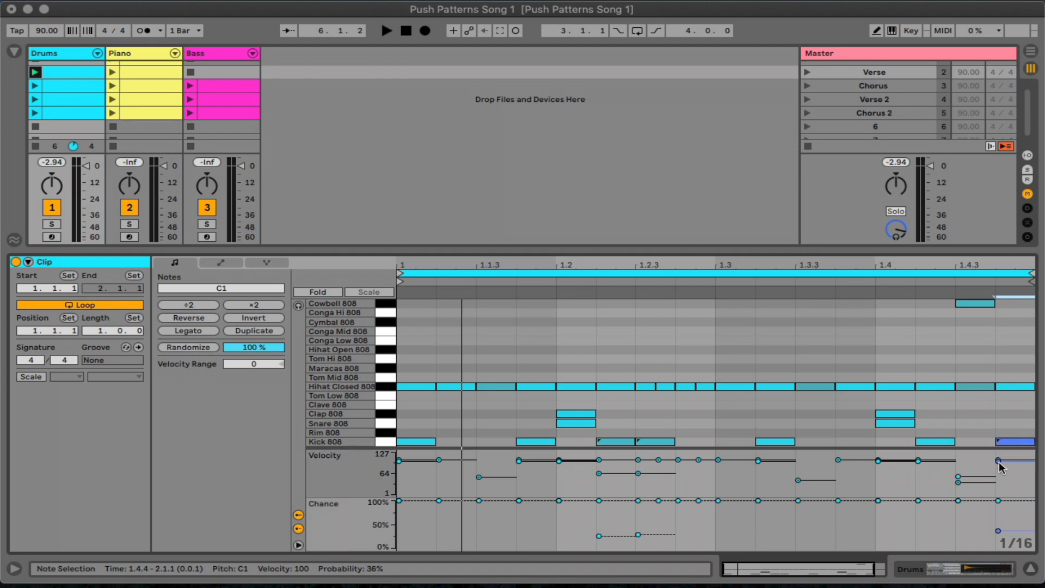
Lower the velocity of the kick note at 1.4.4 to 26 and audition the beat
click(999, 462)
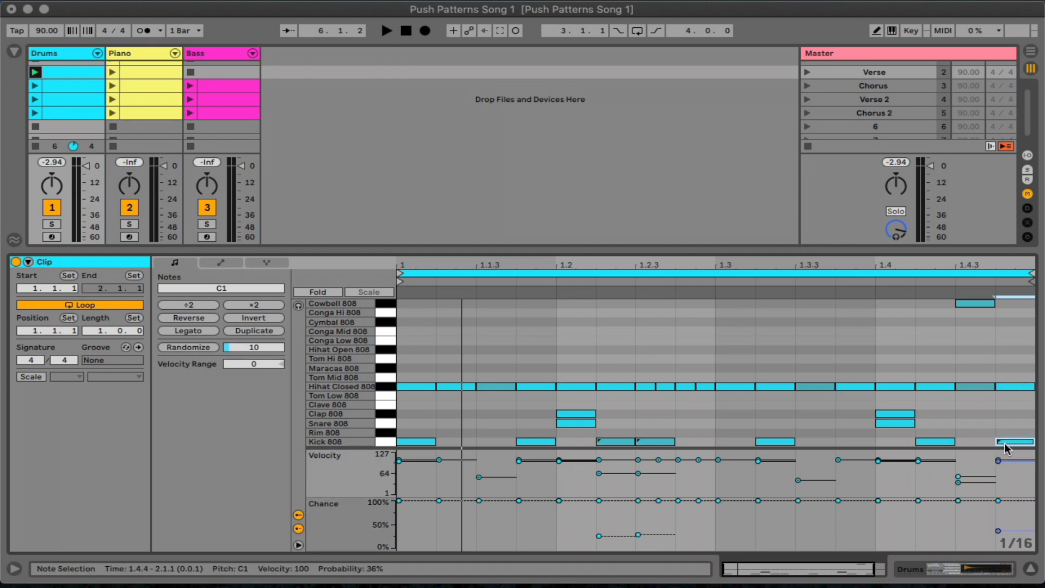
drag(998, 460, 999, 486)
key(space)
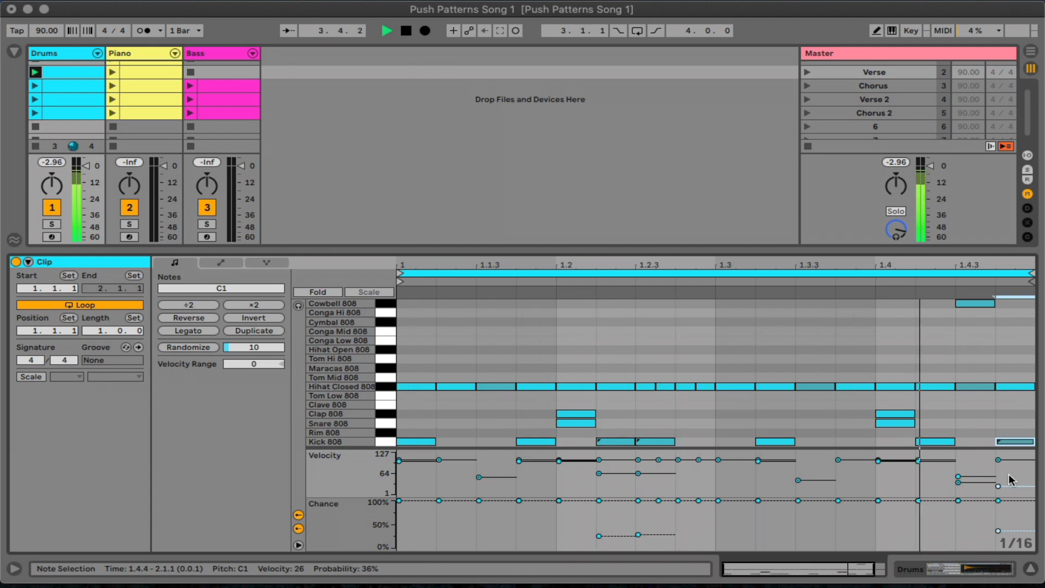
key(space)
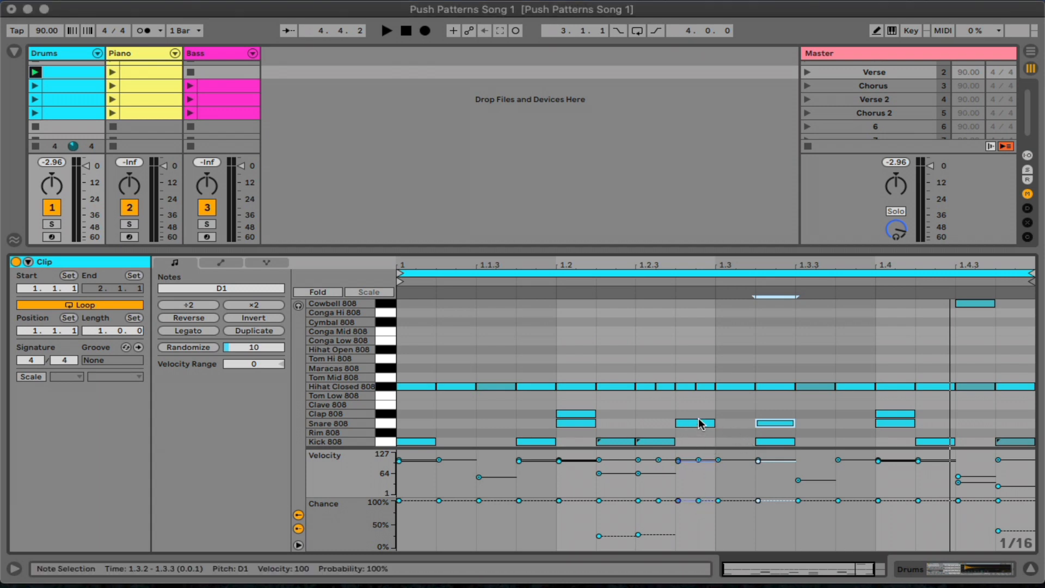
Add snare notes at 1.2.4 and 1.3.2 and set the chance of both to 47%
click(678, 500)
mouse_move(678, 500)
mouse_down()
mouse_move(678, 517)
mouse_move(678, 499)
mouse_up()
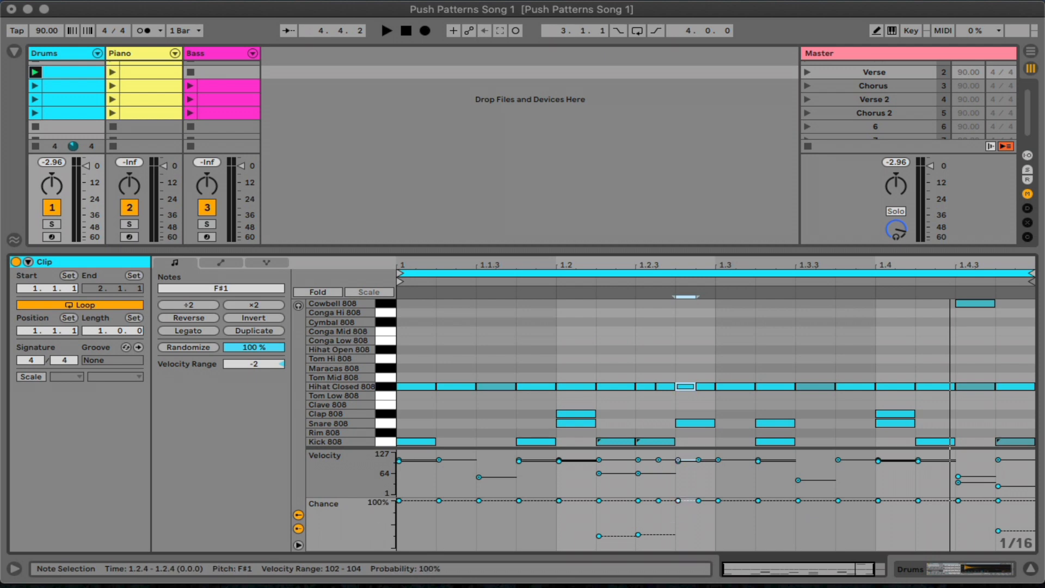
drag(687, 411, 762, 427)
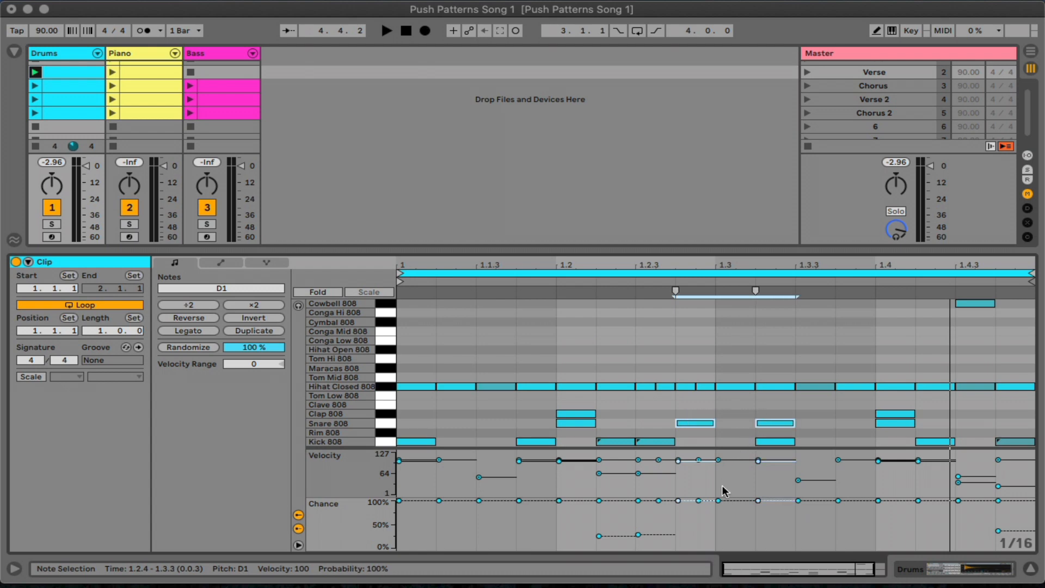
drag(678, 501, 678, 525)
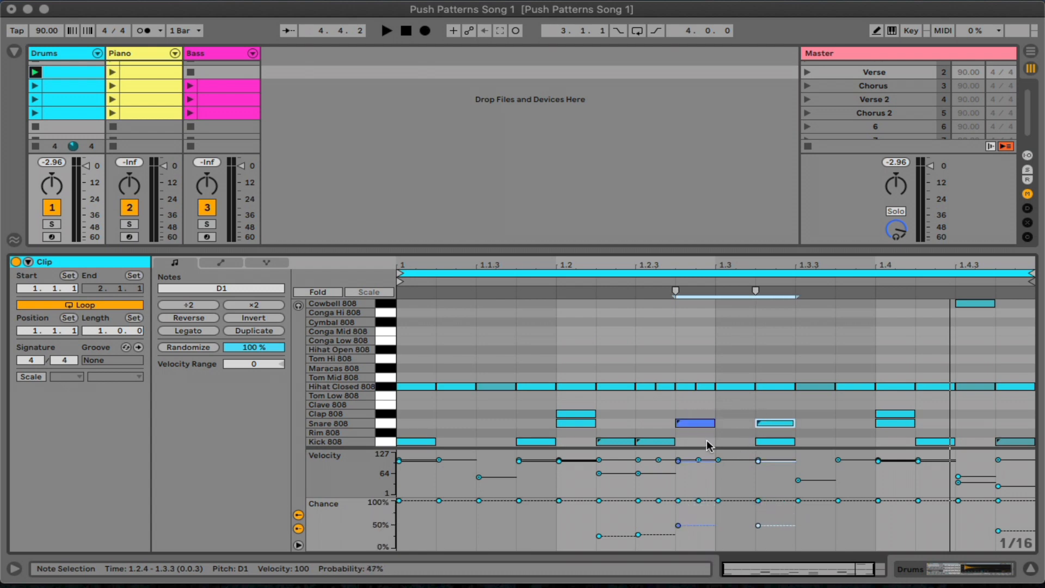
Lower the velocities of the snare notes at 1.2.4 and 1.3.2 well below 64, and audition the beat
drag(684, 401, 779, 421)
drag(678, 460, 678, 487)
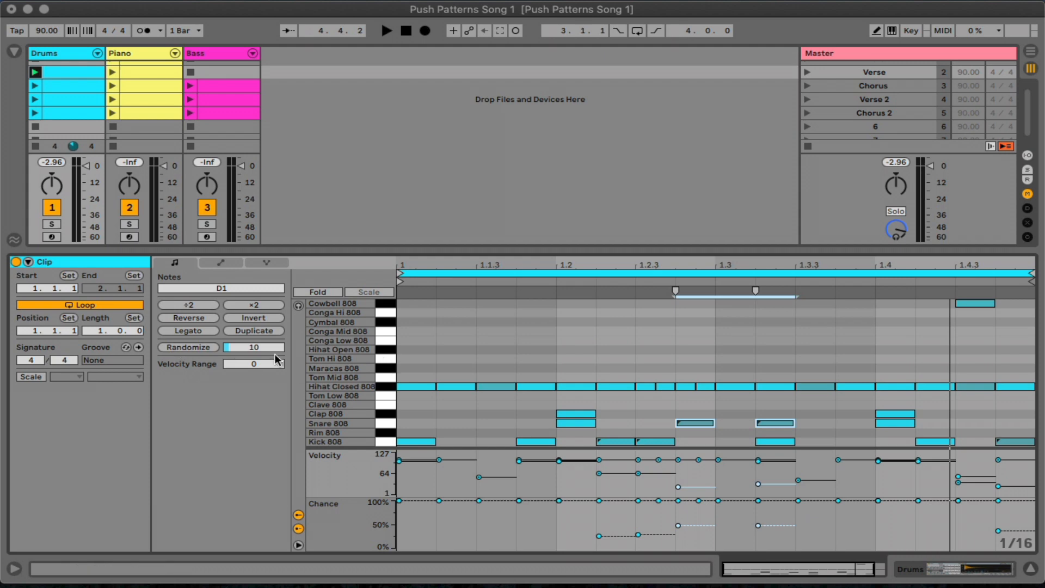
key(space)
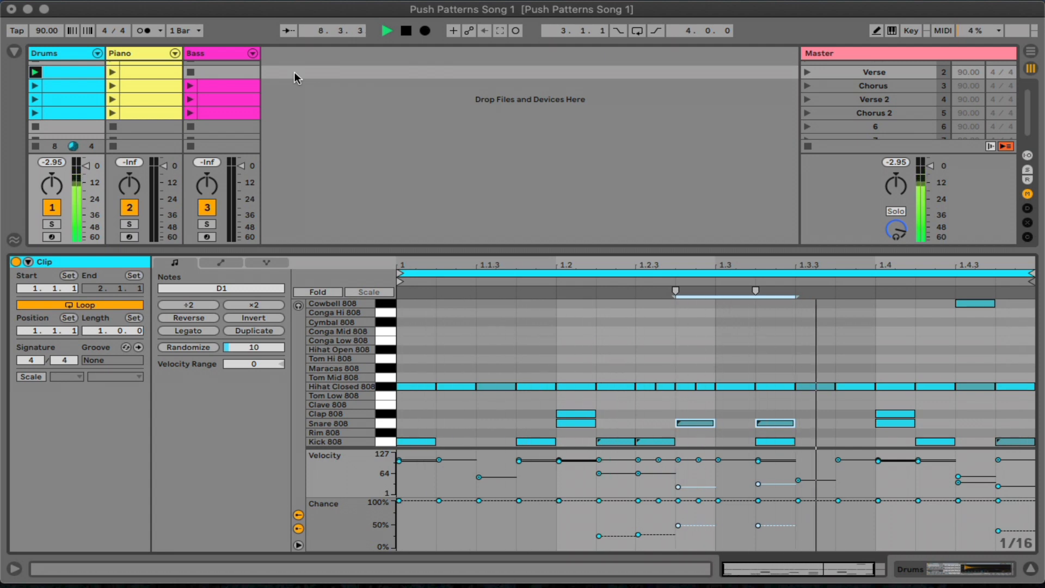
key(space)
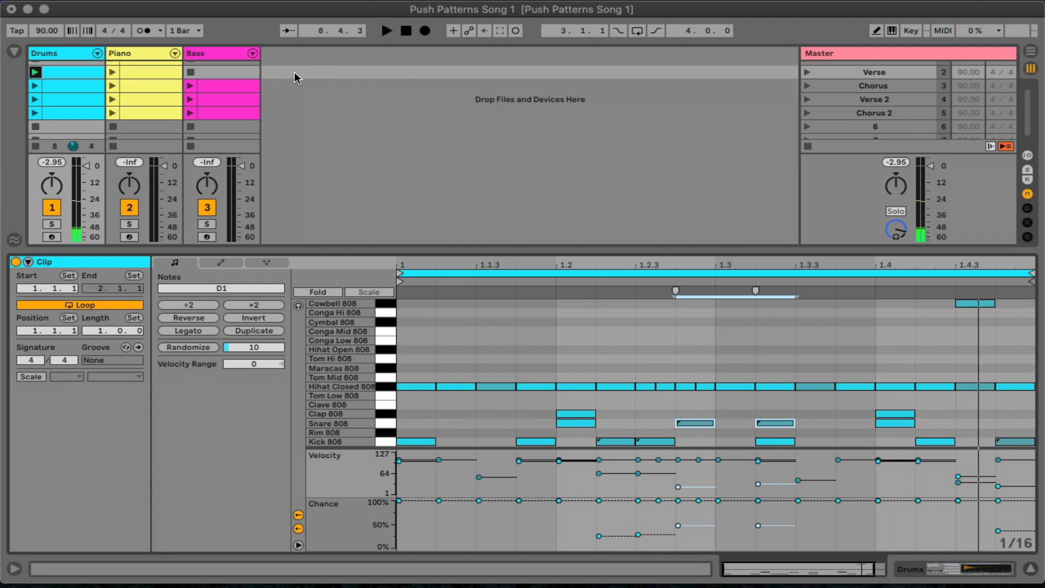